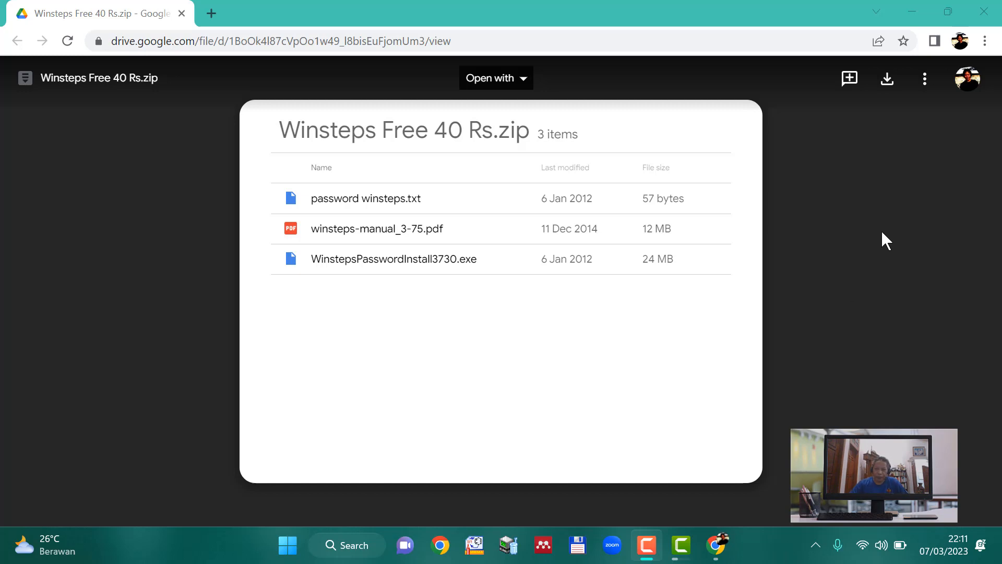
# Download Winsteps Free 40 Rs.zip despite the virus scan warning and show the downloaded file in its folder
pyautogui.click(886, 85)
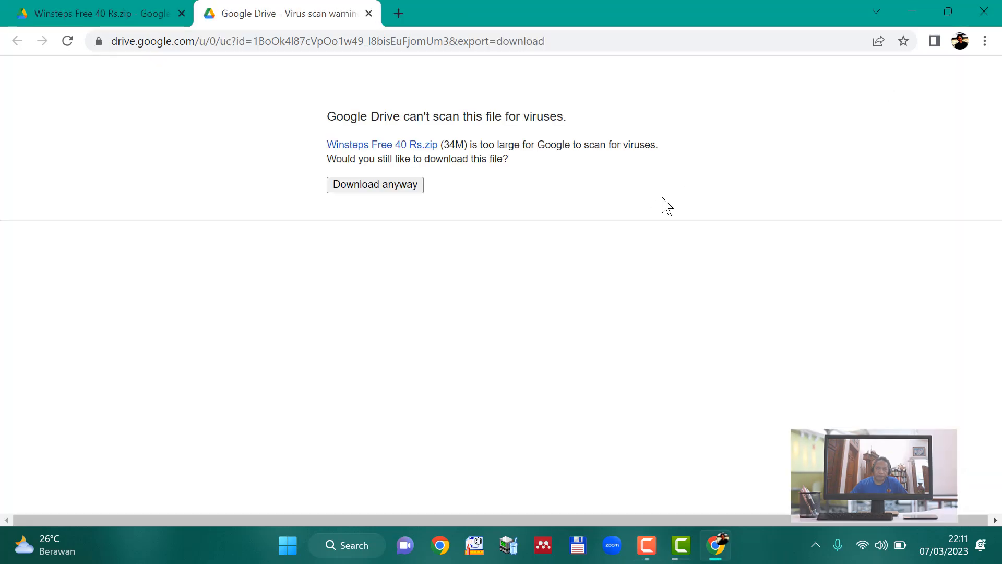
pyautogui.click(394, 185)
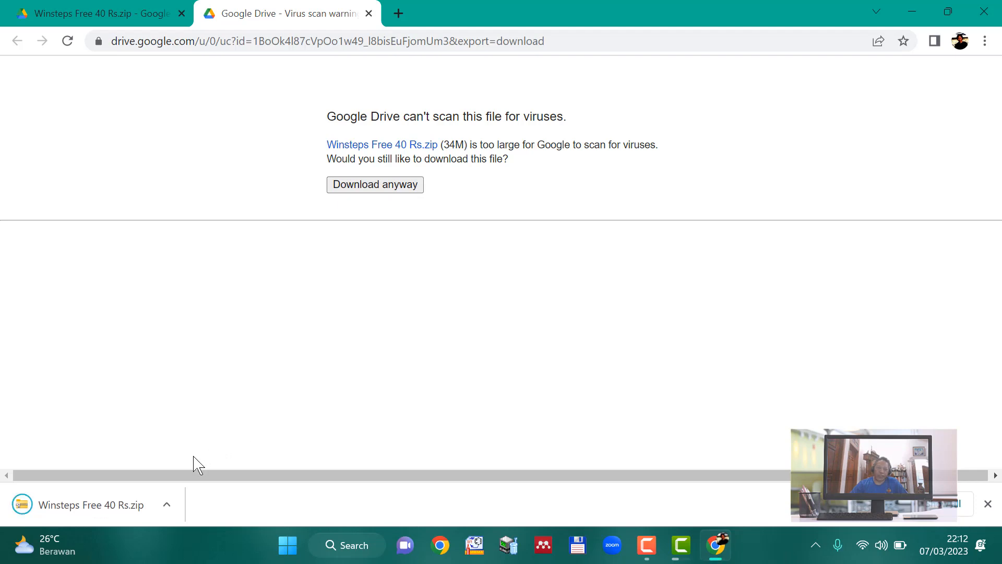
pyautogui.rightClick(111, 507)
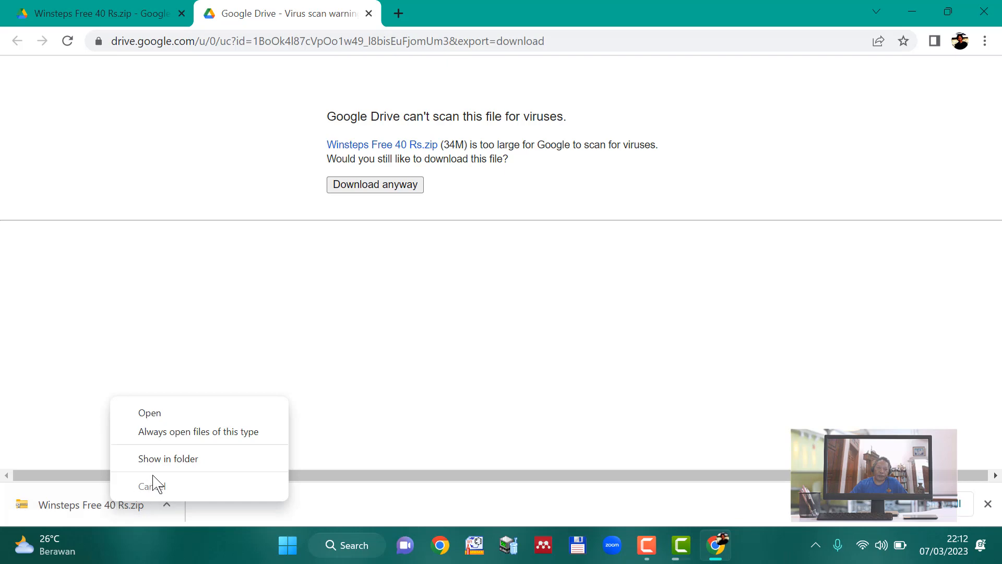
pyautogui.click(166, 463)
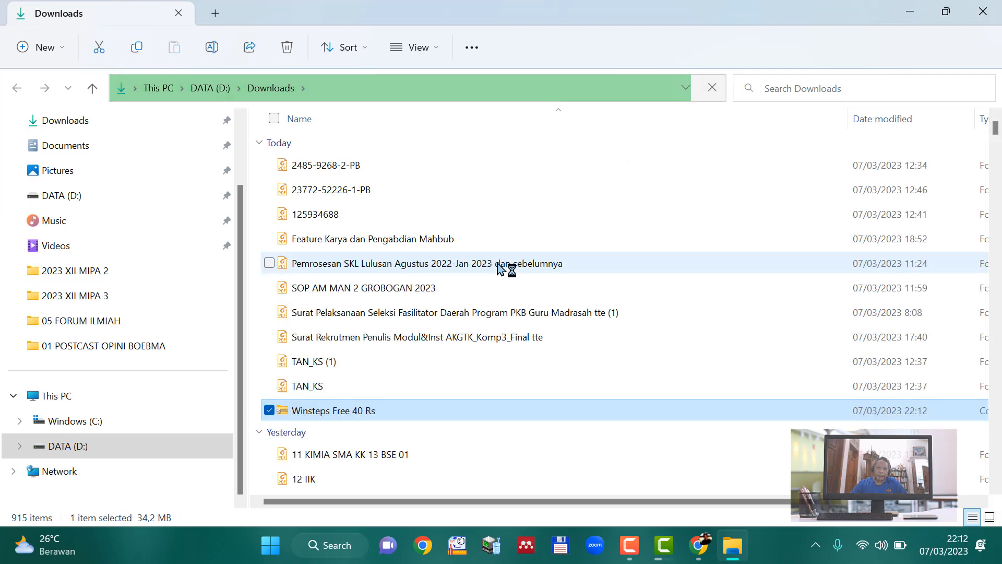
# Transfer the Winsteps Free 40 Rs archive from the Downloads folder to the root of the DATA (D:) drive
pyautogui.click(469, 293)
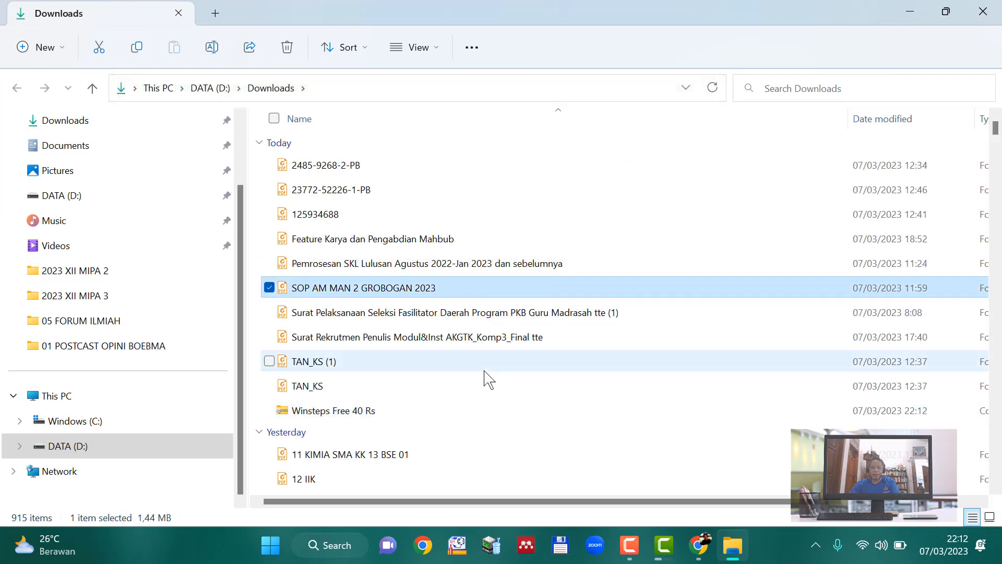
pyautogui.scroll(-3, 421, 389)
pyautogui.scroll(3, 432, 334)
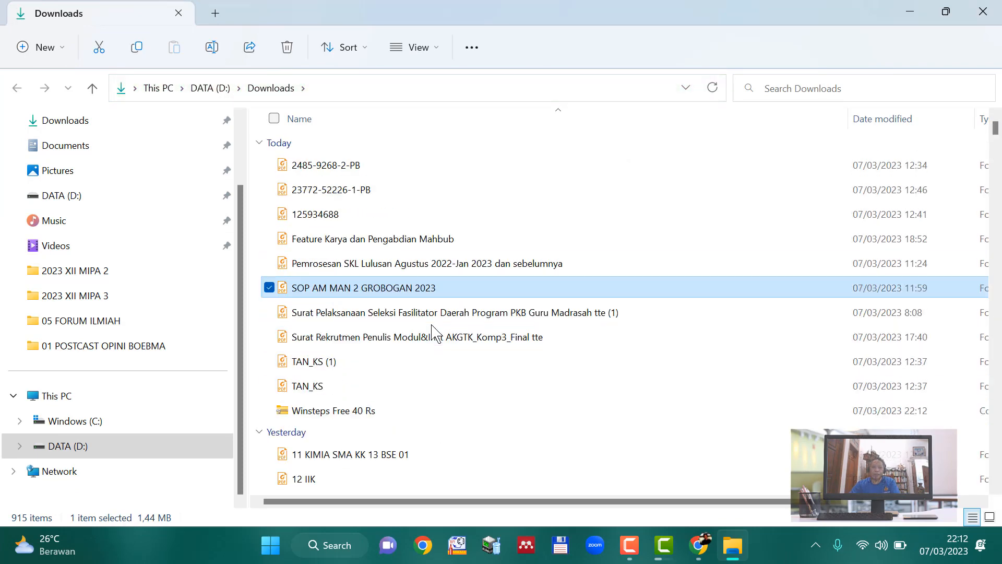
pyautogui.click(373, 413)
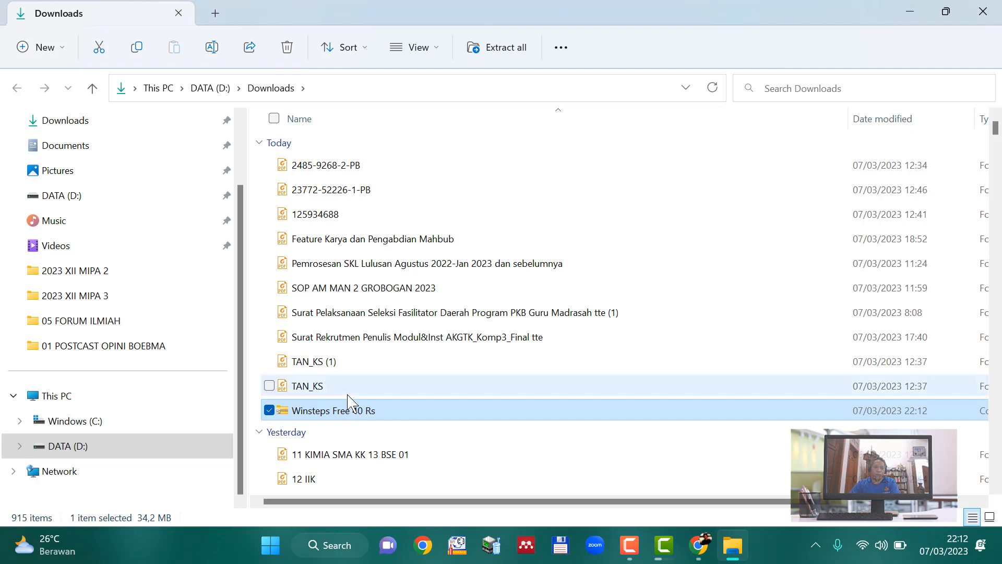
pyautogui.click(76, 197)
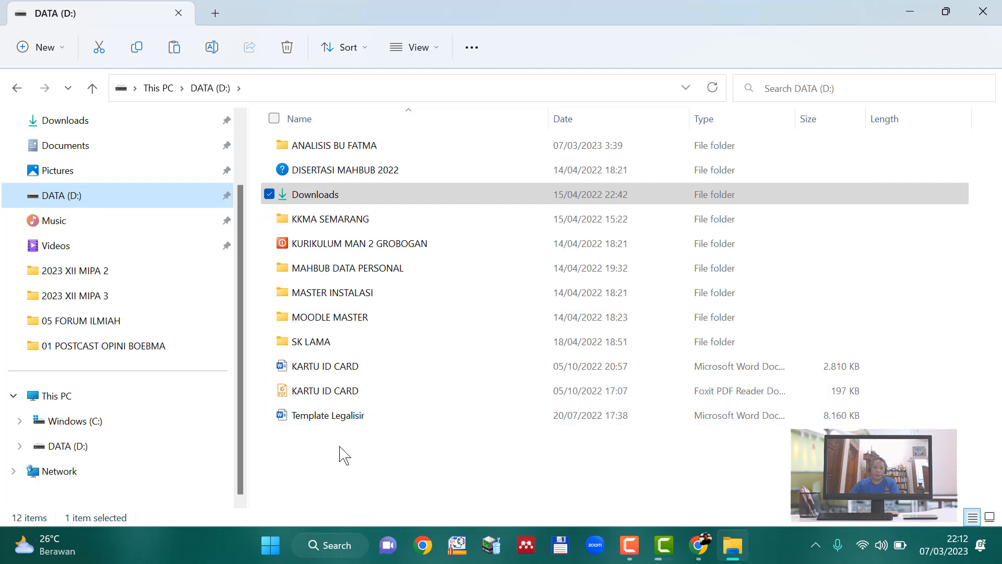
pyautogui.click(360, 438)
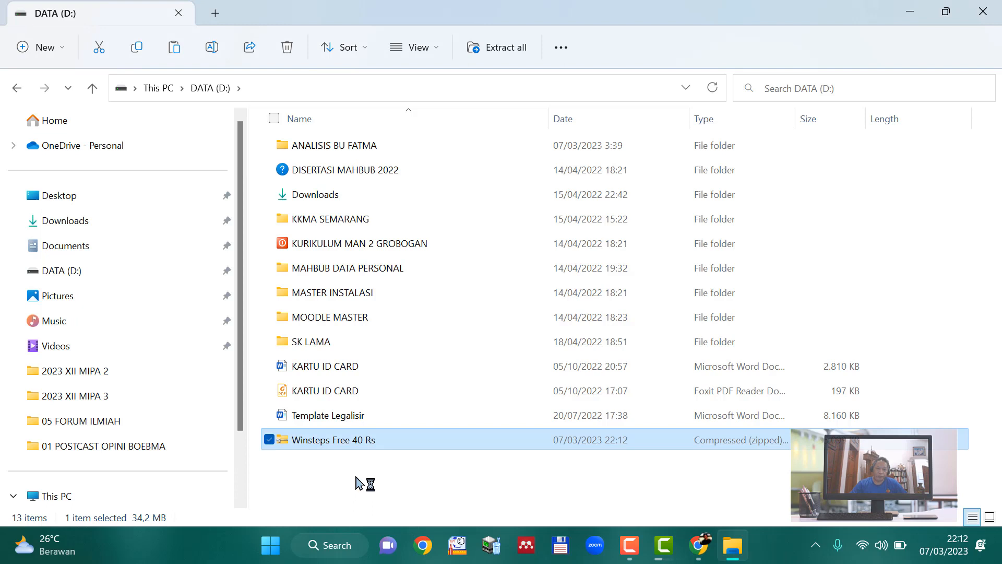
# Extract the Winsteps Free 40 Rs archive directly into the current DATA (D:) folder with WinRAR
pyautogui.doubleClick(342, 444)
pyautogui.rightClick(338, 440)
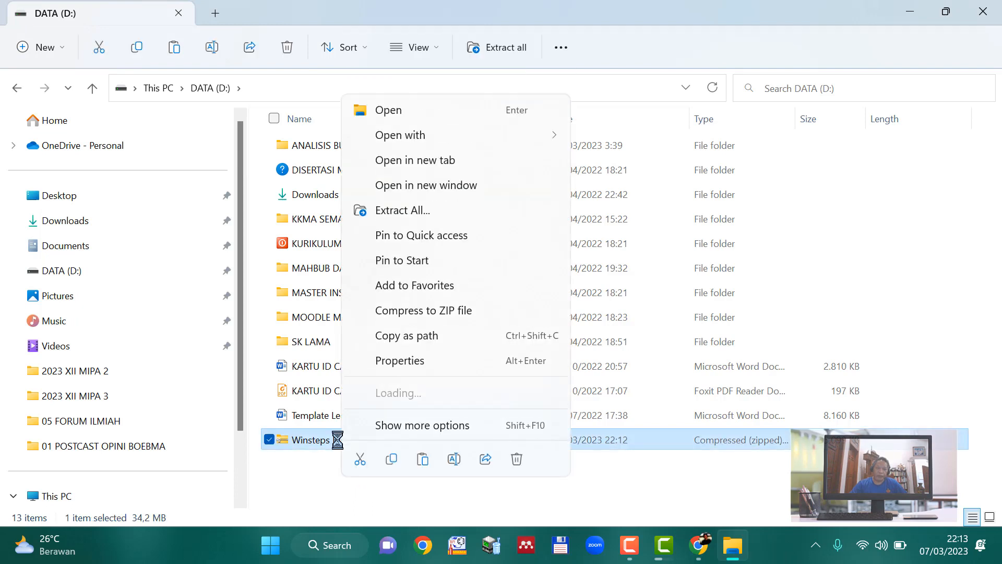
pyautogui.click(406, 425)
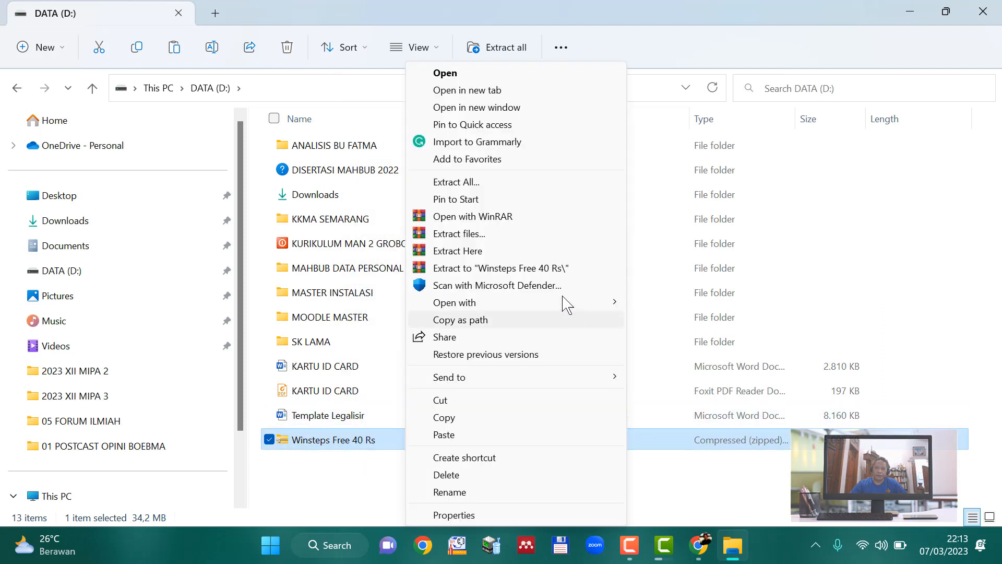
pyautogui.click(494, 254)
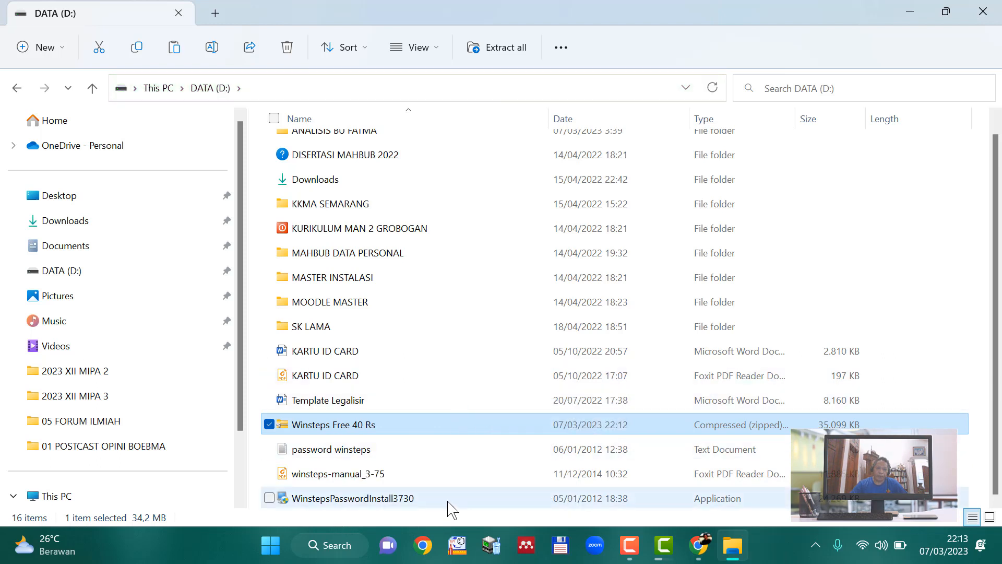
# Run the WinstepsPasswordInstall3730 installer as administrator and allow it to reach the installation password page
pyautogui.doubleClick(359, 498)
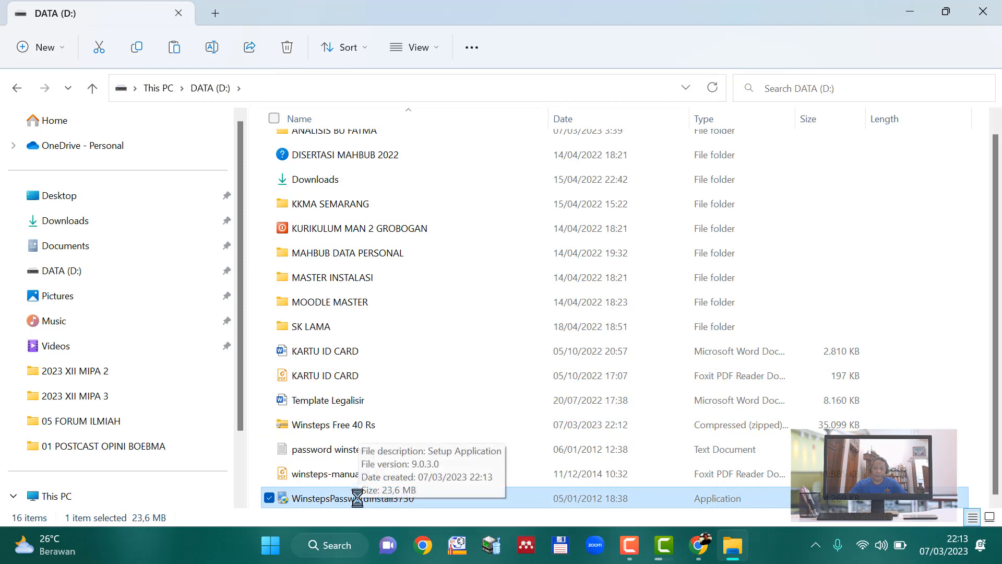
pyautogui.rightClick(359, 503)
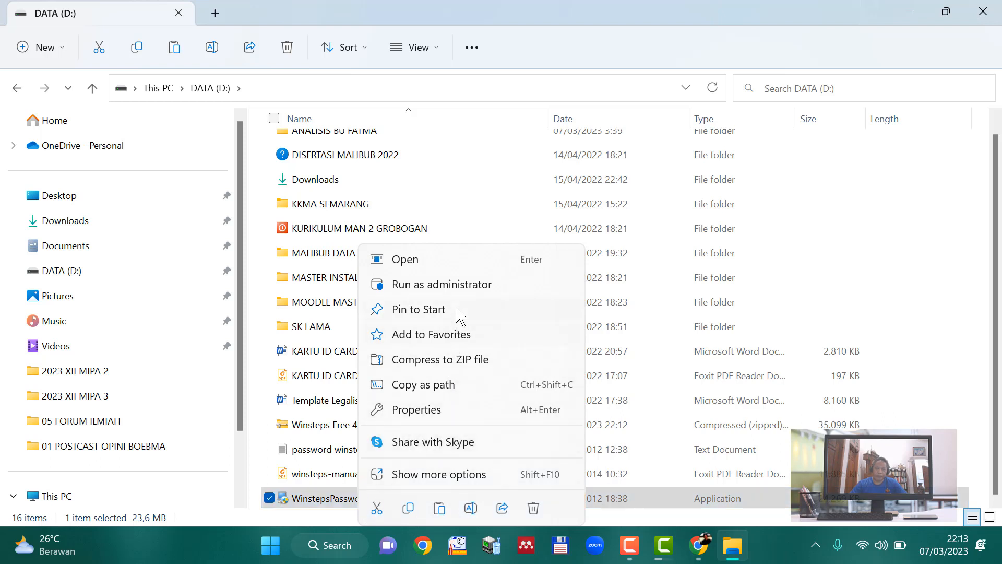
pyautogui.click(461, 286)
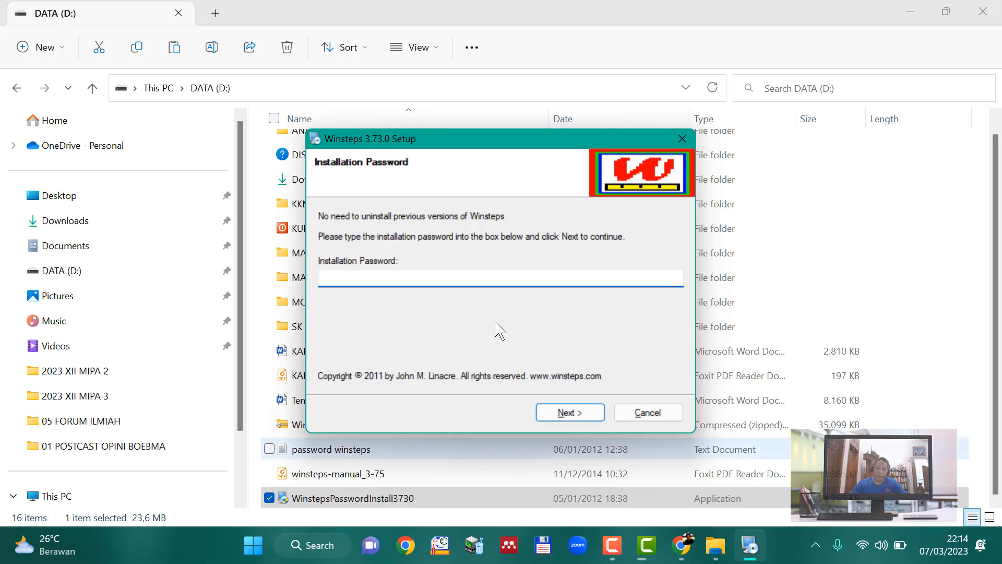
# Open the password winsteps text file and locate the installation password in it
pyautogui.click(307, 453)
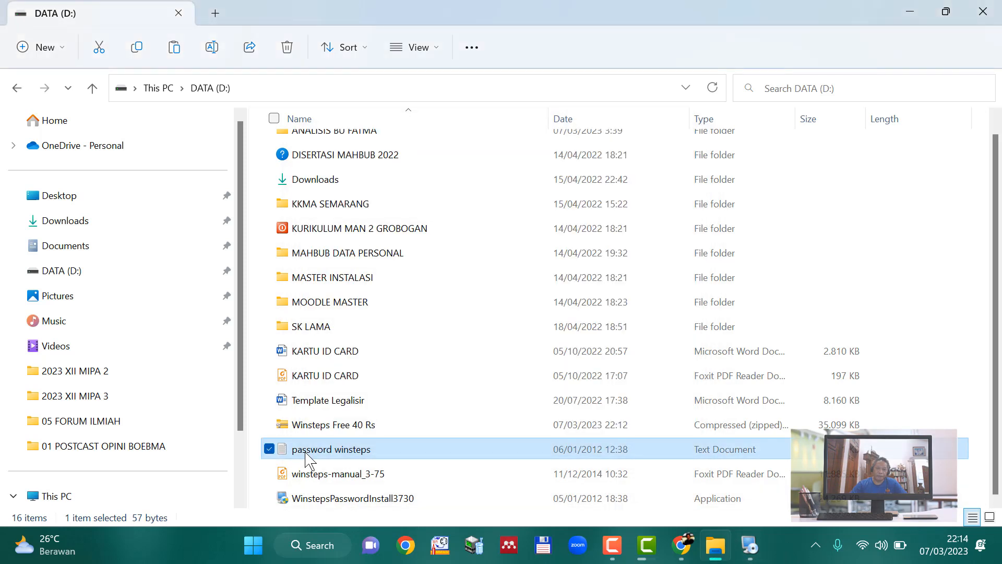
pyautogui.doubleClick(308, 457)
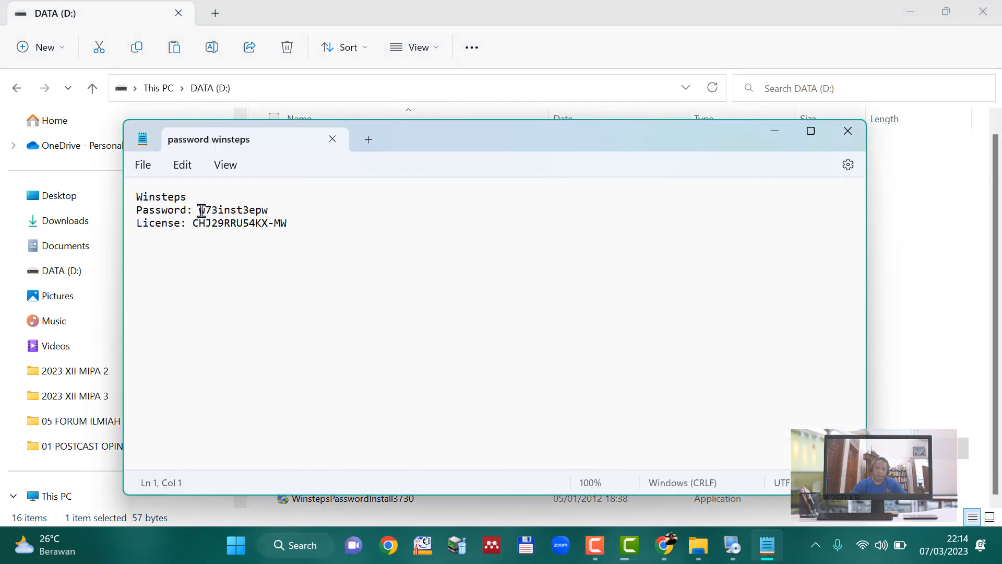
pyautogui.moveTo(199, 210); pyautogui.dragTo(263, 214)
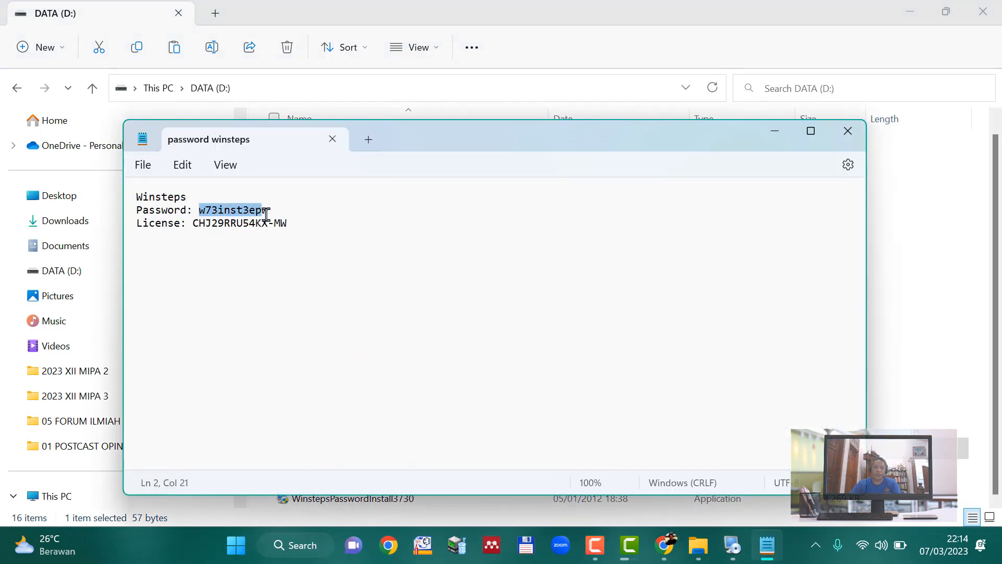
pyautogui.click(274, 210)
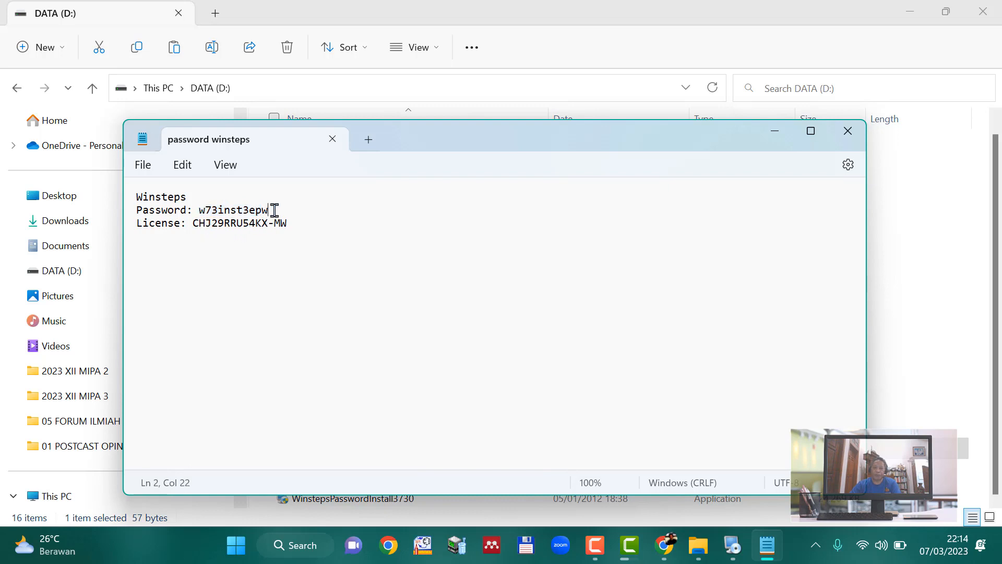
# Return to the Winsteps 3.73.0 setup and abort the installation
pyautogui.click(735, 550)
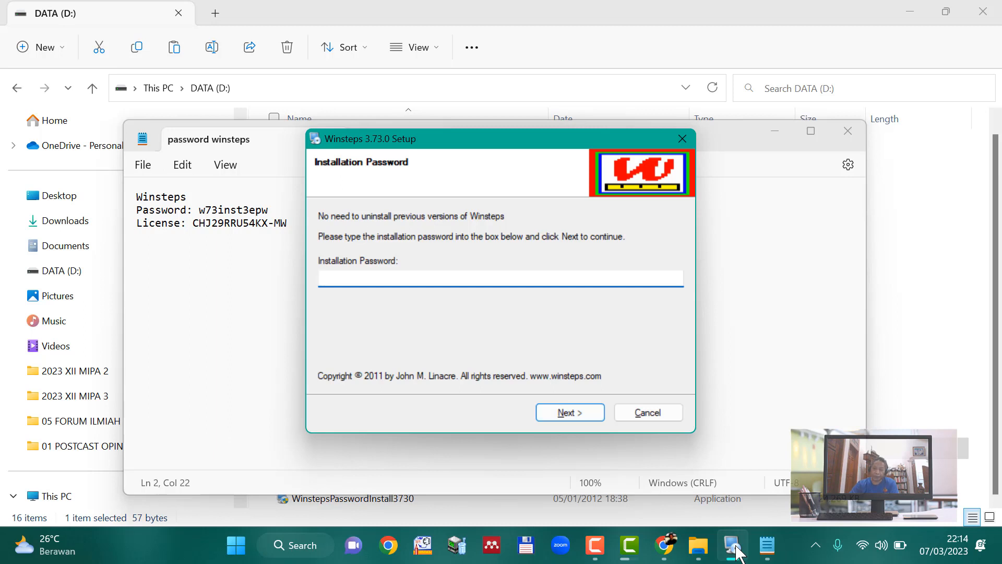
pyautogui.press('Escape')
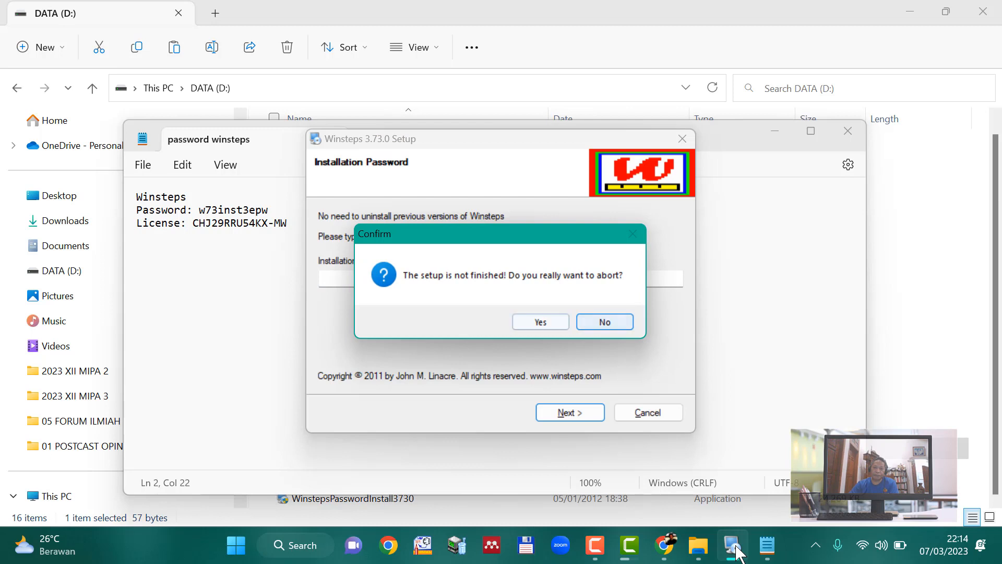
pyautogui.press('Tab')
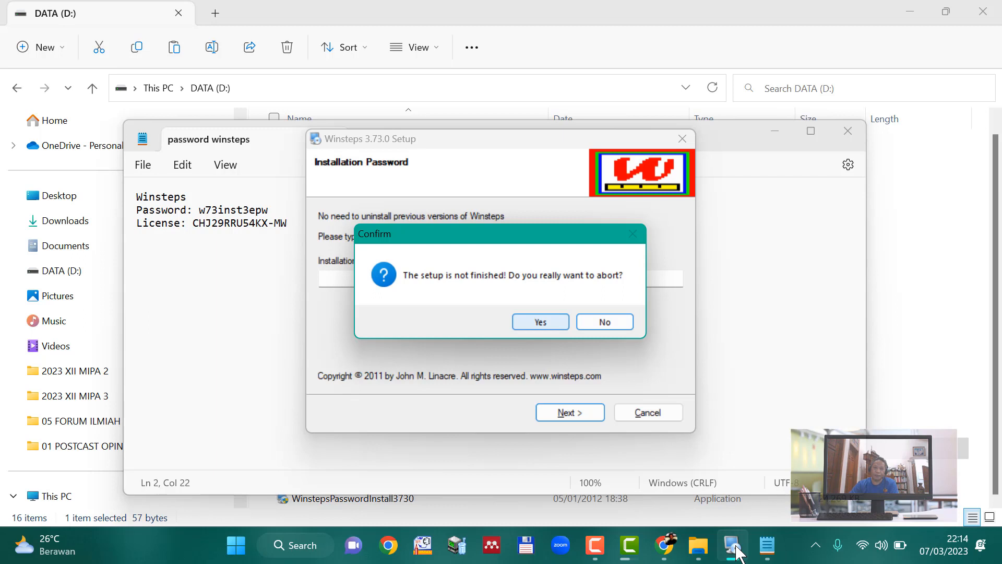
pyautogui.press('Return')
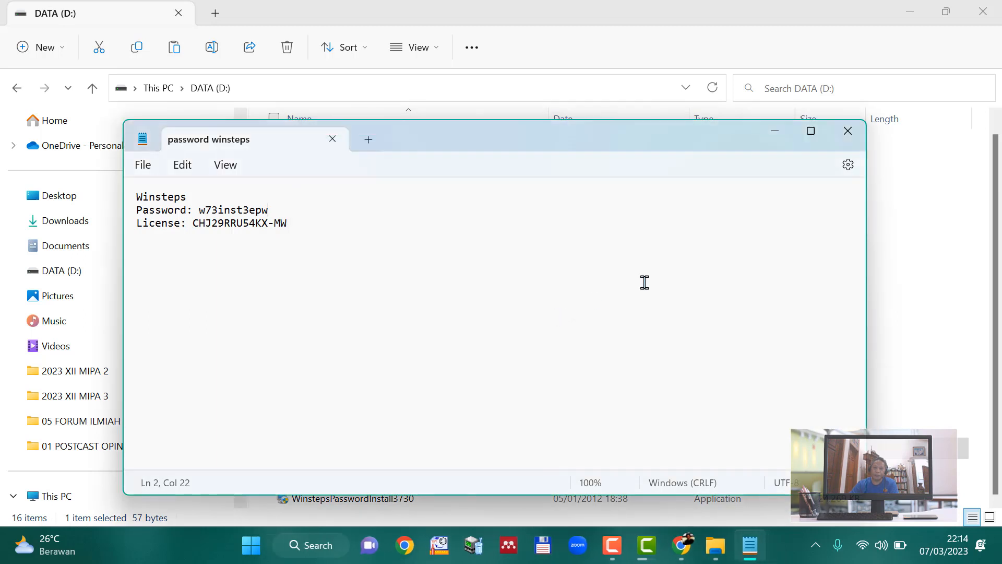
# Clear the screen to the desktop by closing the password text file and the DATA (D:) window and minimizing the browser
pyautogui.click(848, 134)
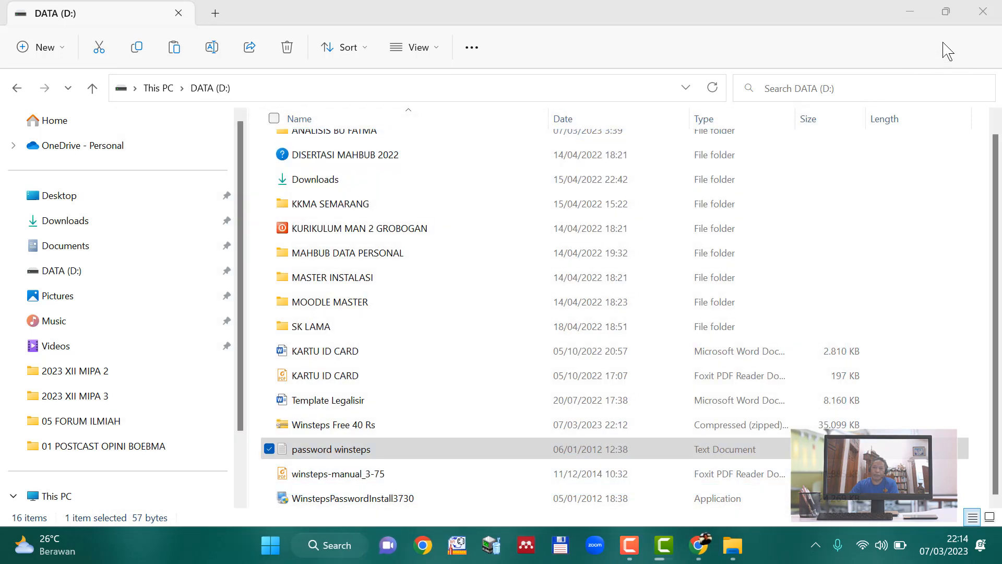
pyautogui.click(977, 17)
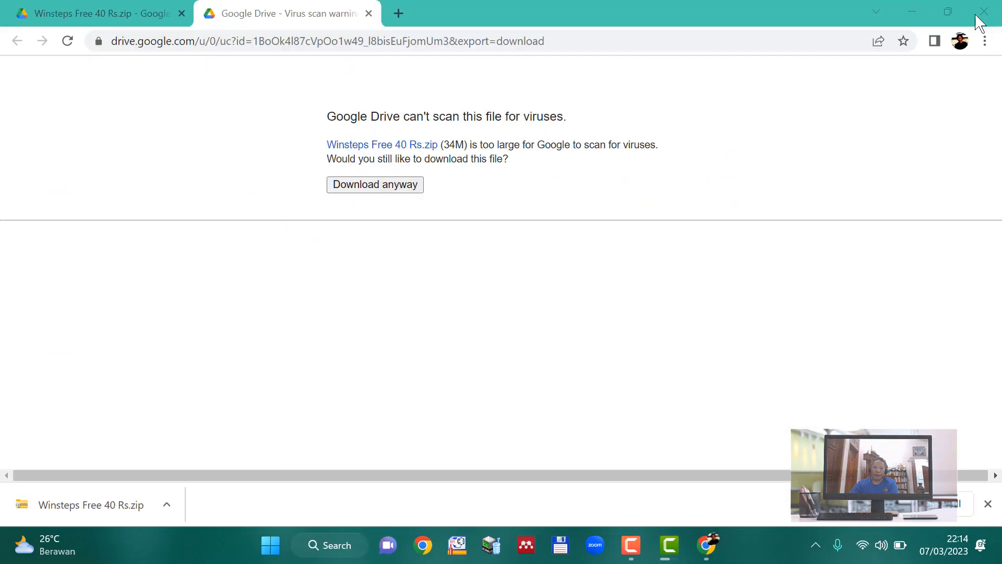
pyautogui.click(913, 11)
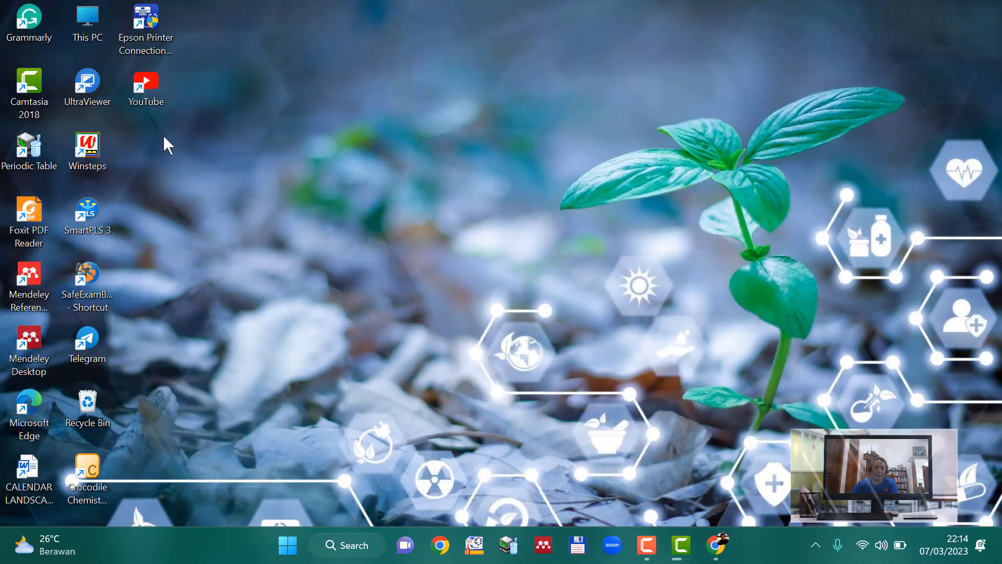
# Launch Winsteps from the desktop and dismiss its welcome dialog without choosing a setup option
pyautogui.click(90, 154)
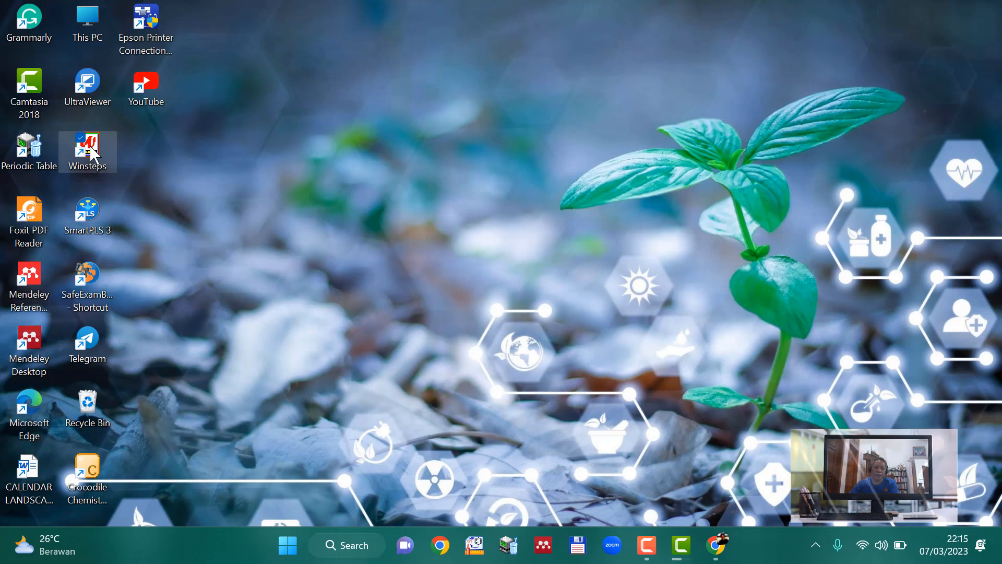
pyautogui.doubleClick(90, 154)
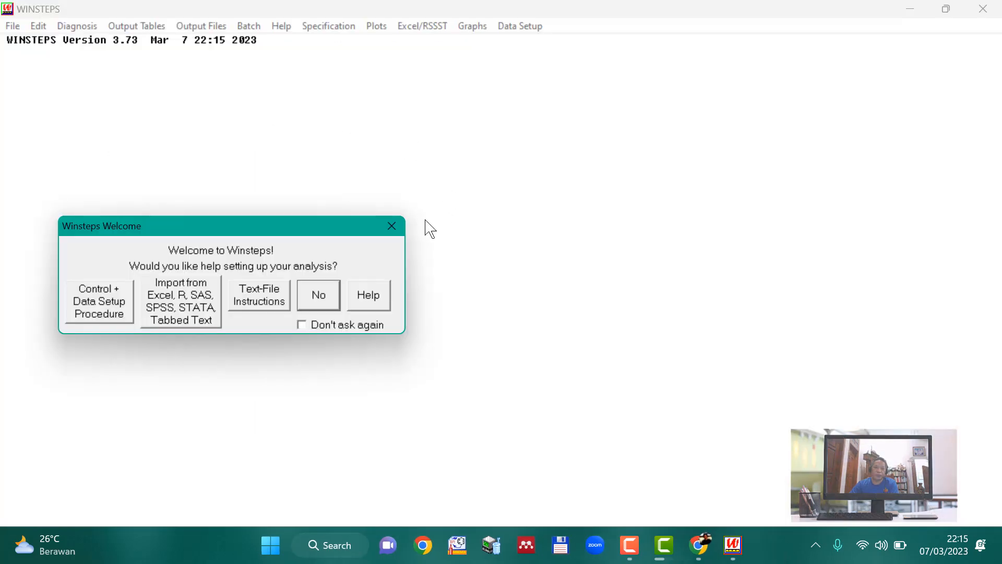
pyautogui.click(392, 226)
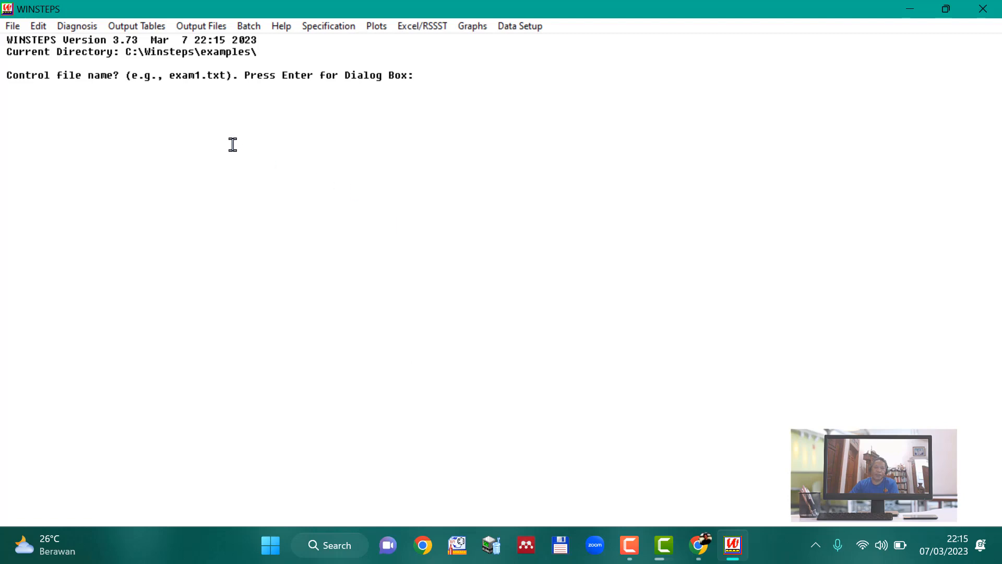